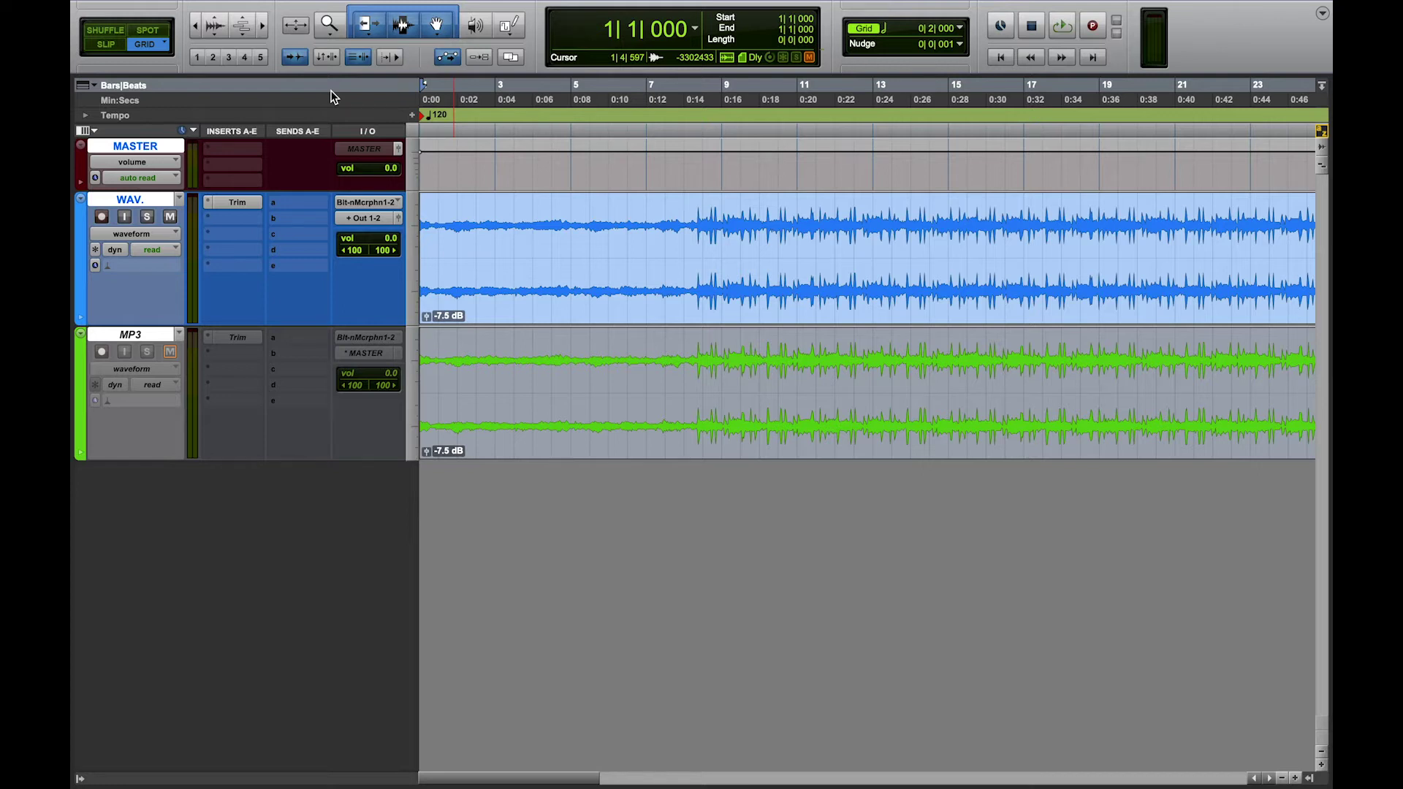
{"action": "right_click", "coordinate": [283, 86]}
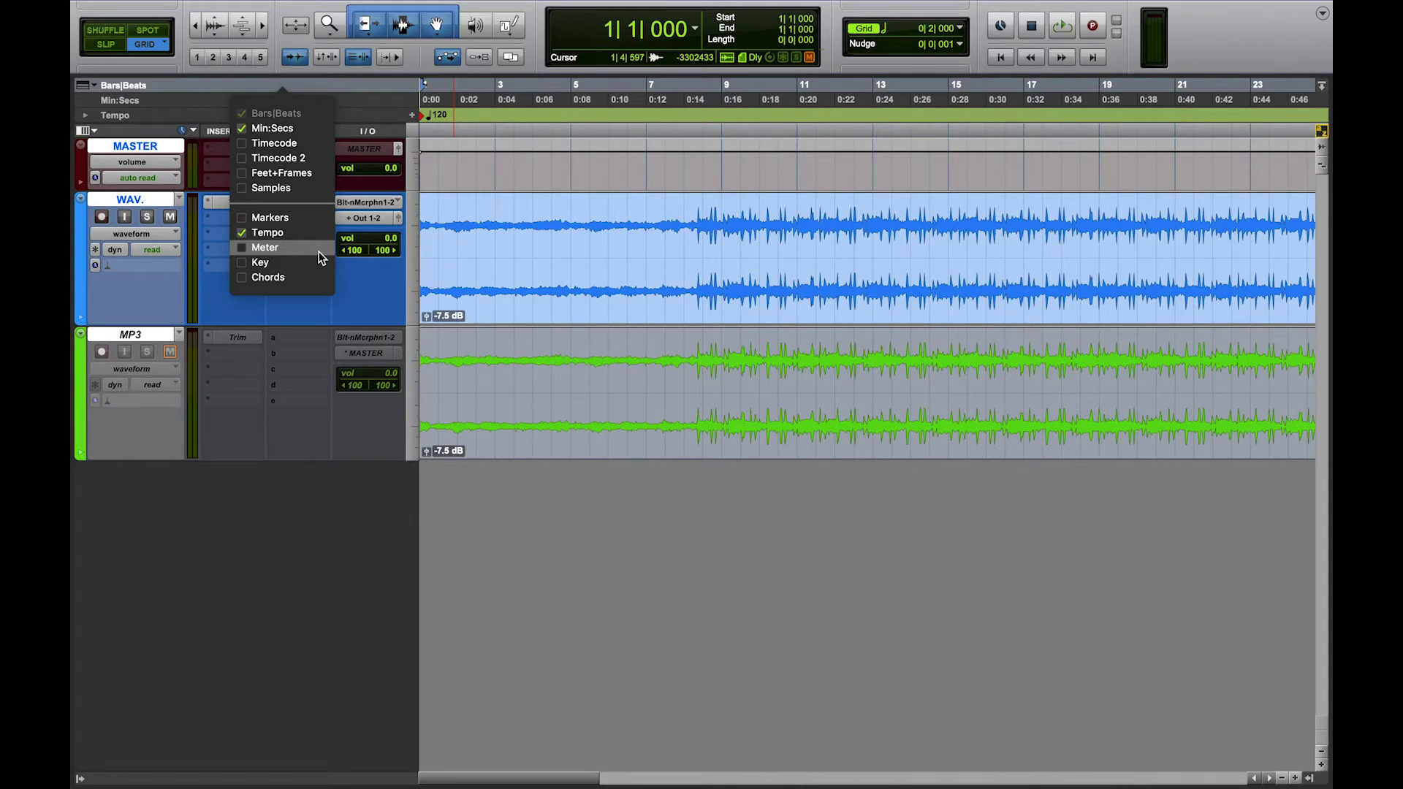
{"action": "left_click", "coordinate": [650, 537]}
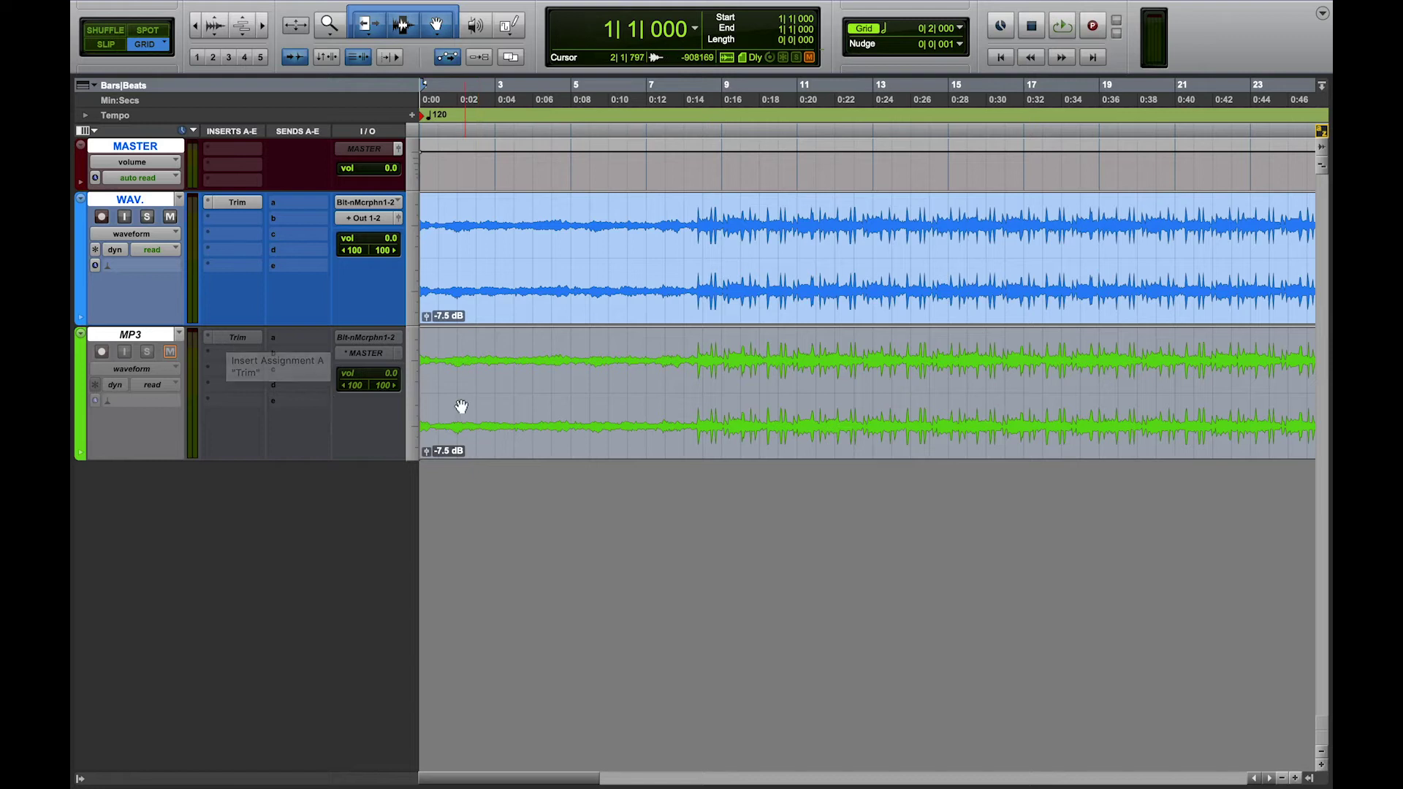
Compare the beginnings of the WAV and MP3 waveforms up close at the session start
{"action": "left_click", "coordinate": [479, 358]}
{"action": "key", "text": "super+bracketright"}
{"action": "key", "text": "super+bracketright"}
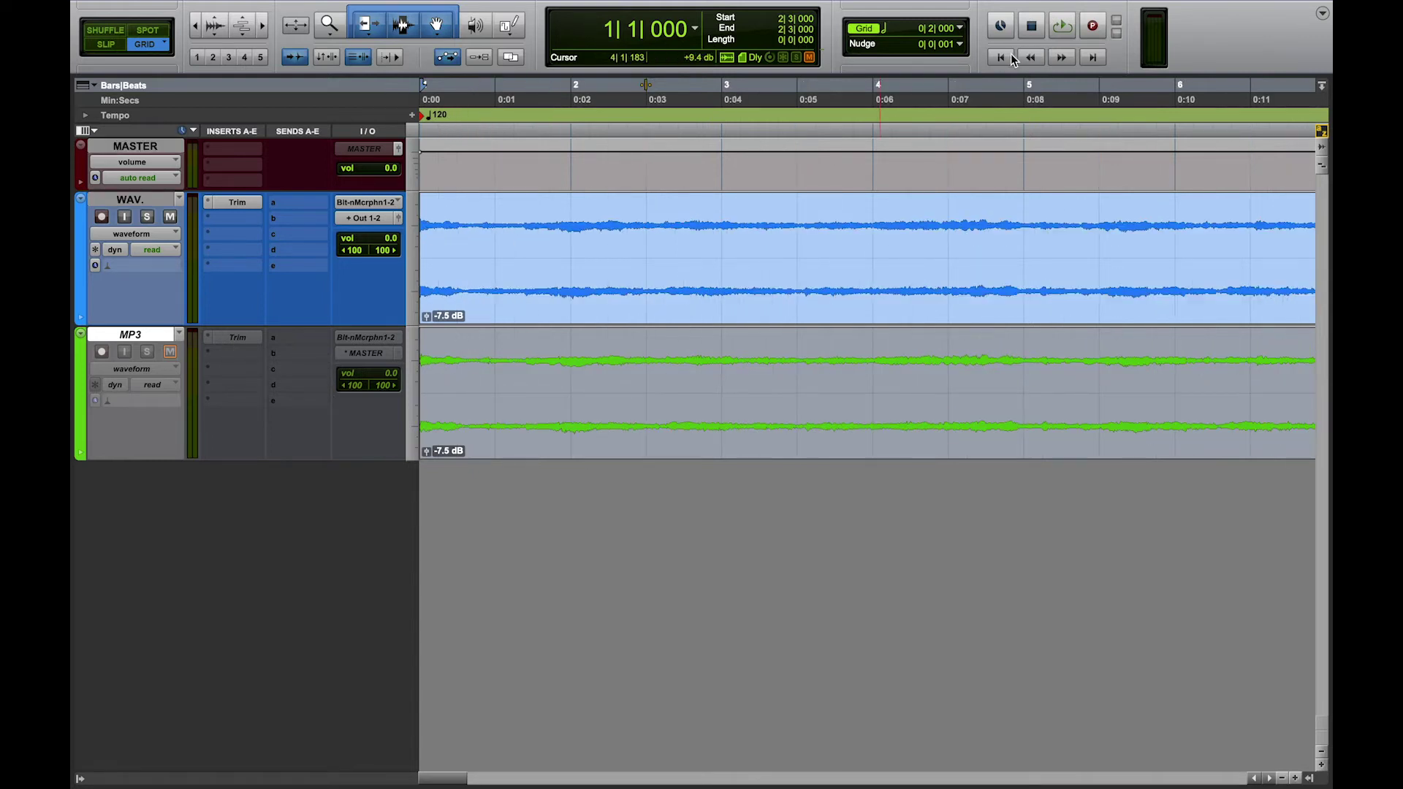
{"action": "key", "text": "super+bracketright"}
{"action": "key", "text": "super+bracketright"}
{"action": "key", "text": "super+bracketright"}
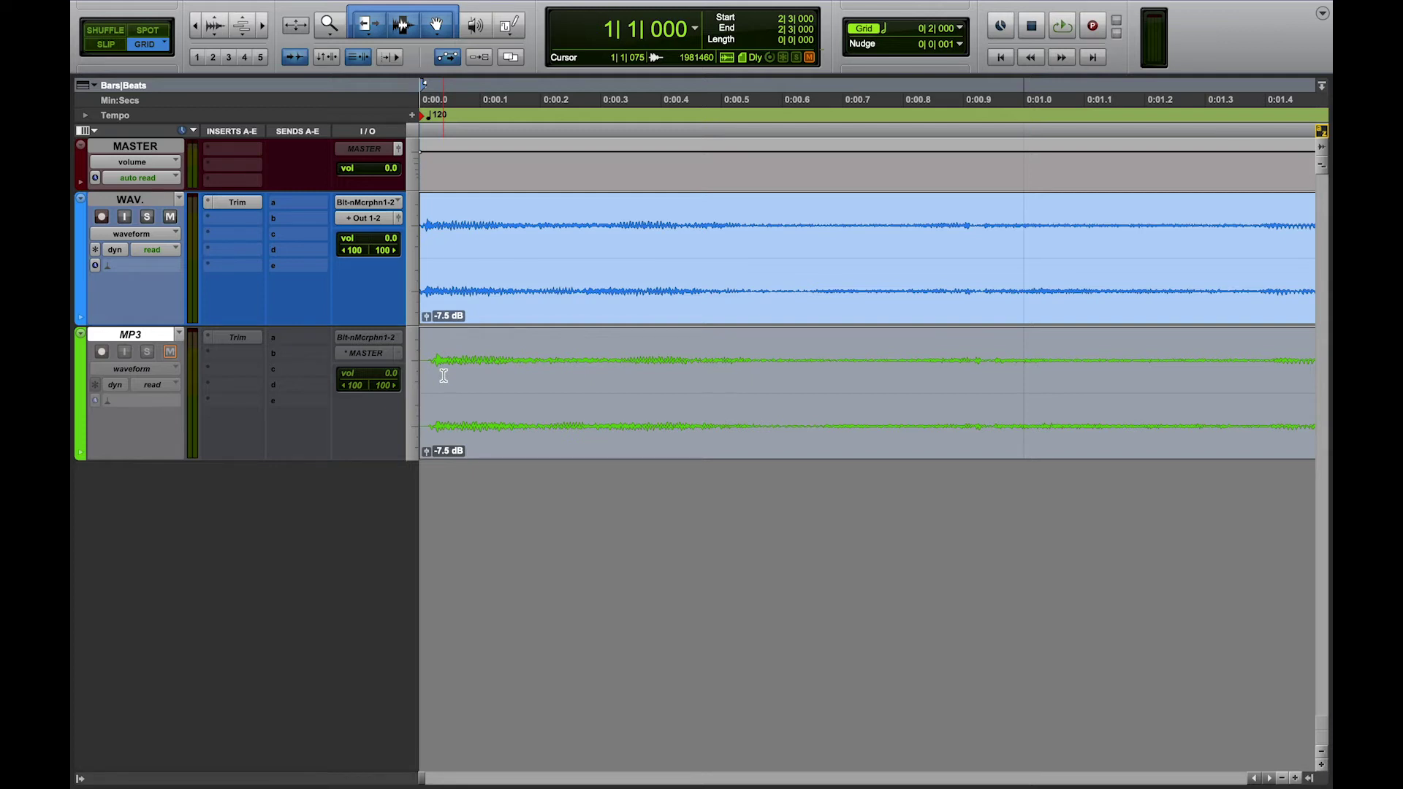
{"action": "key", "text": "r"}
{"action": "key", "text": "r"}
{"action": "key", "text": "r"}
{"action": "key", "text": "r"}
{"action": "key", "text": "r"}
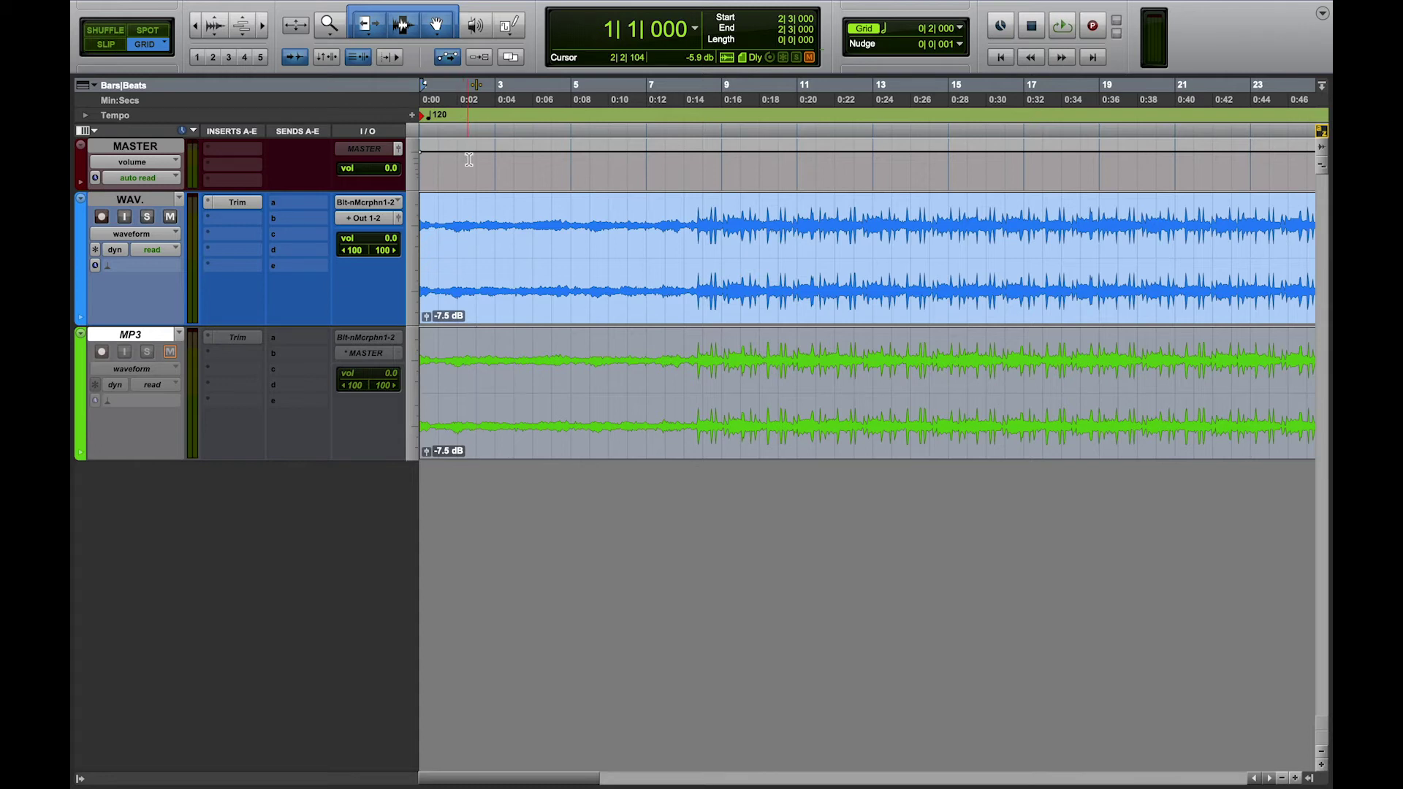
Play the WAV track's intro and place the edit cursor exactly on the first drum hit's transient, at 8|2|514
{"action": "key", "text": "space"}
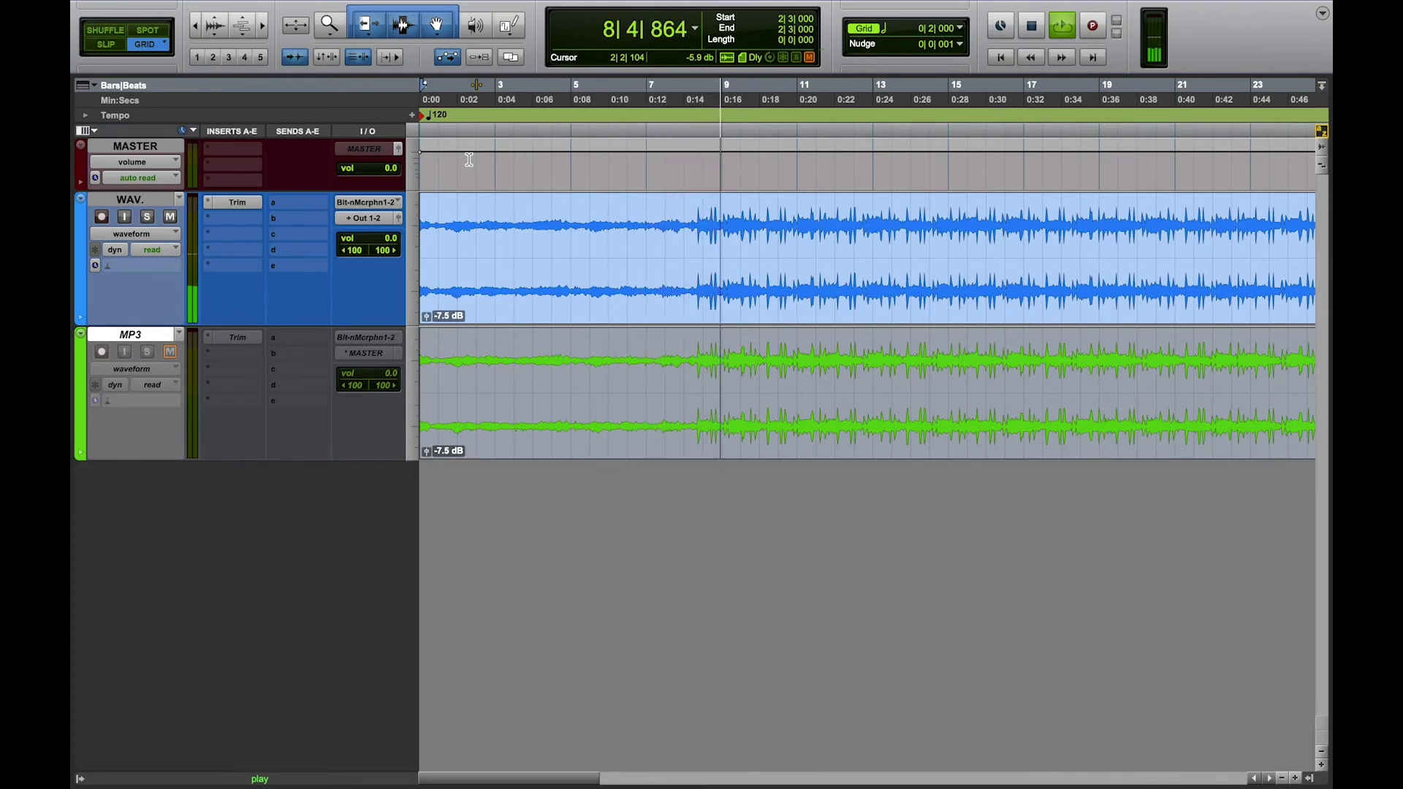
{"action": "key", "text": "space"}
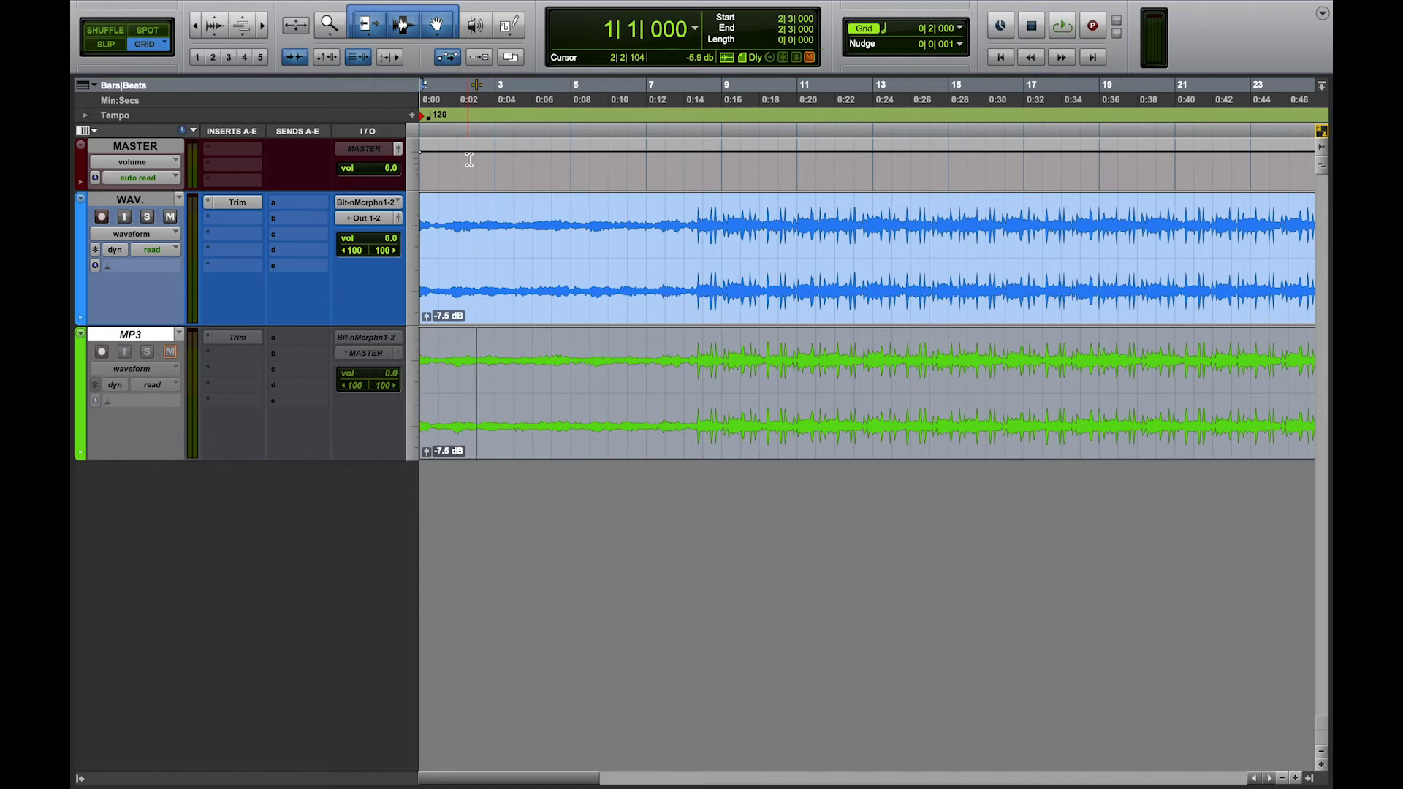
{"action": "left_click", "coordinate": [682, 255]}
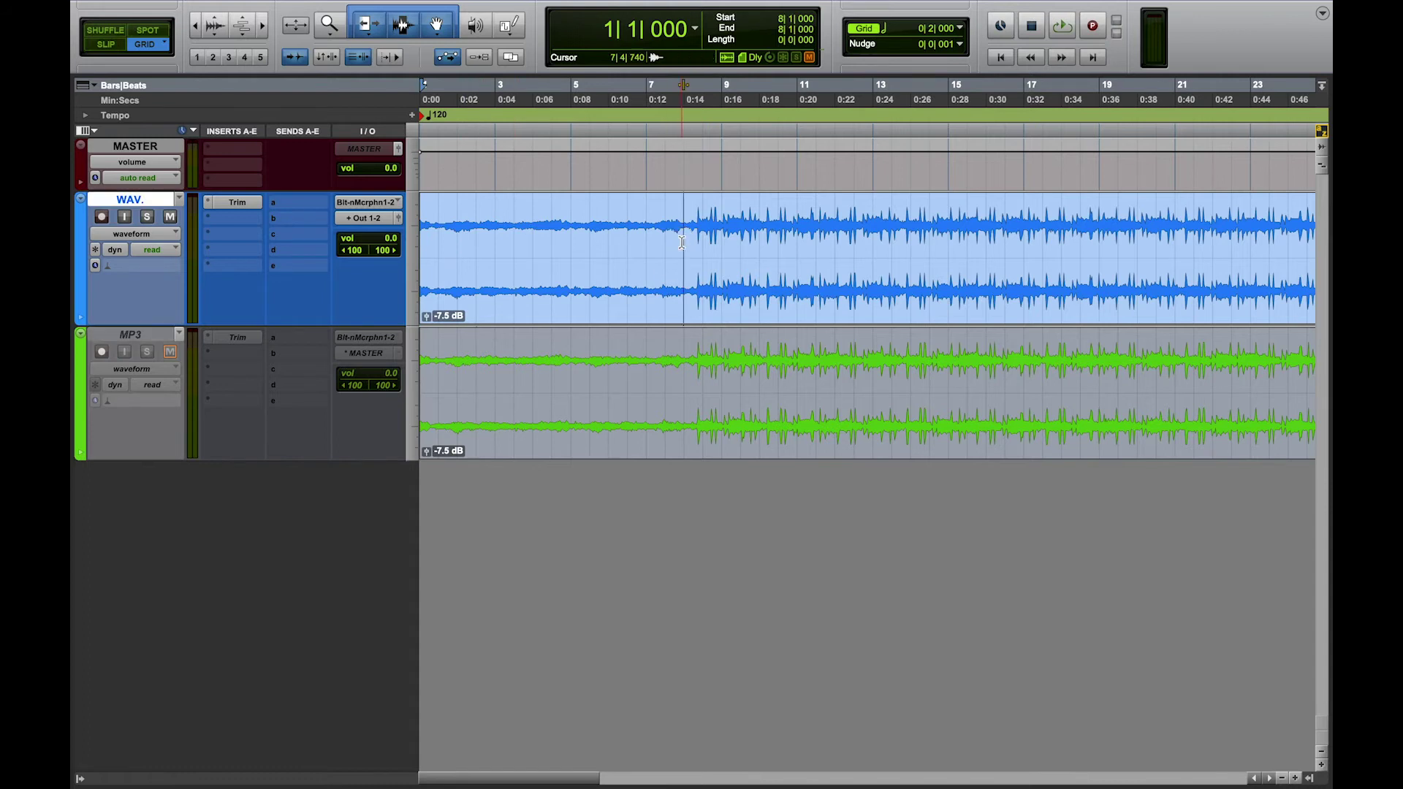
{"action": "key", "text": "ctrl+bracketright"}
{"action": "key", "text": "ctrl+bracketright"}
{"action": "key", "text": "ctrl+bracketright"}
{"action": "key", "text": "ctrl+bracketright"}
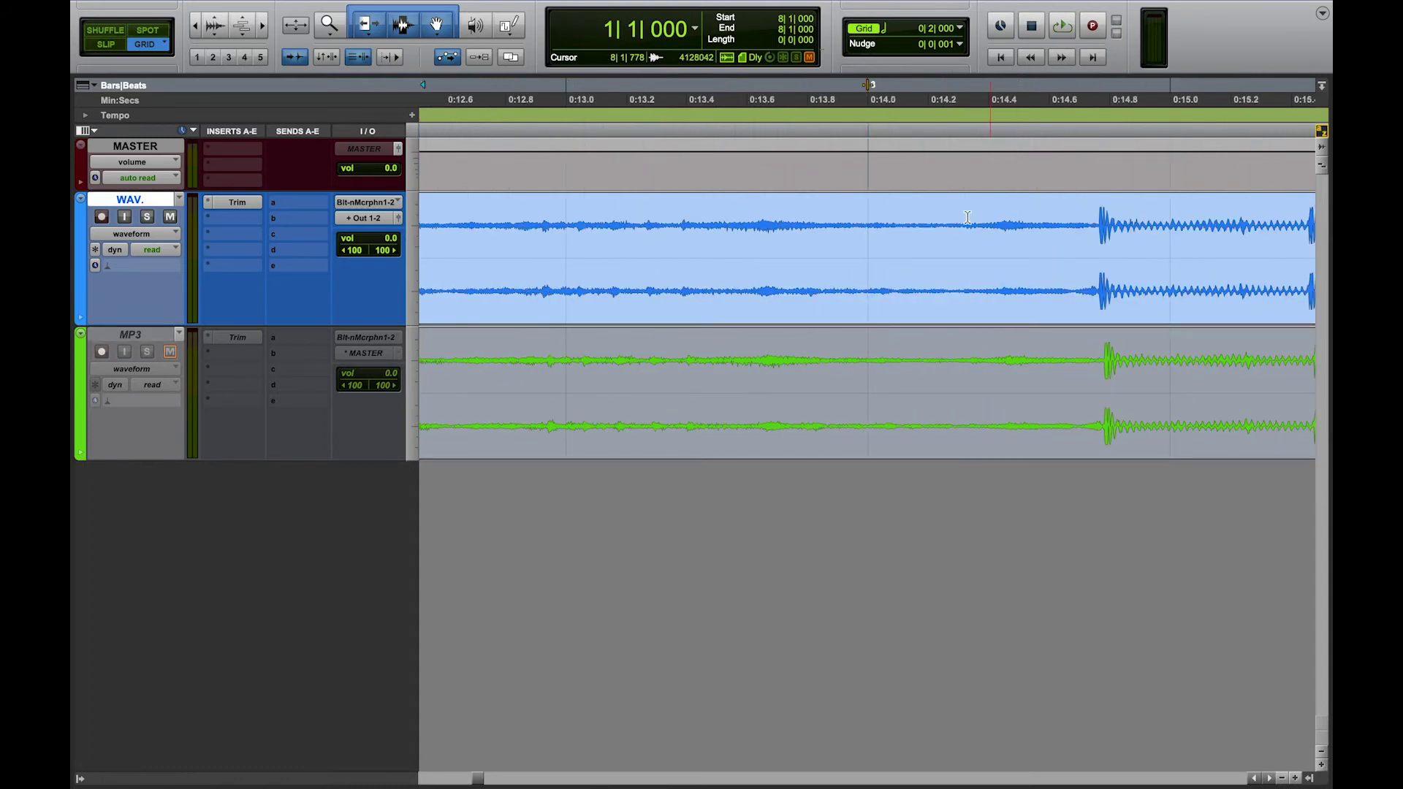
{"action": "left_click", "coordinate": [1097, 224]}
{"action": "left_click", "coordinate": [1098, 224]}
{"action": "key", "text": "ctrl+bracketright"}
{"action": "key", "text": "ctrl+bracketright"}
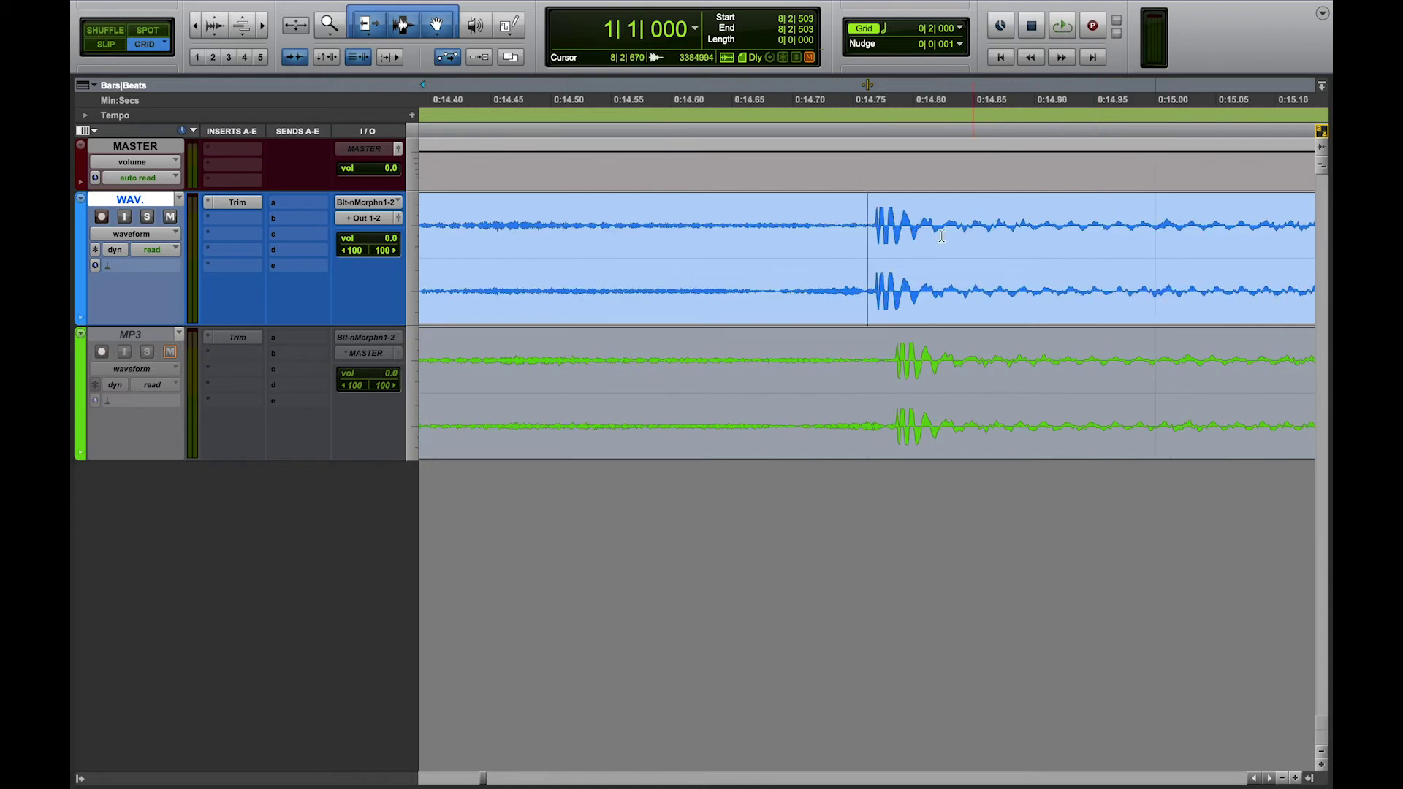
{"action": "left_click", "coordinate": [874, 217]}
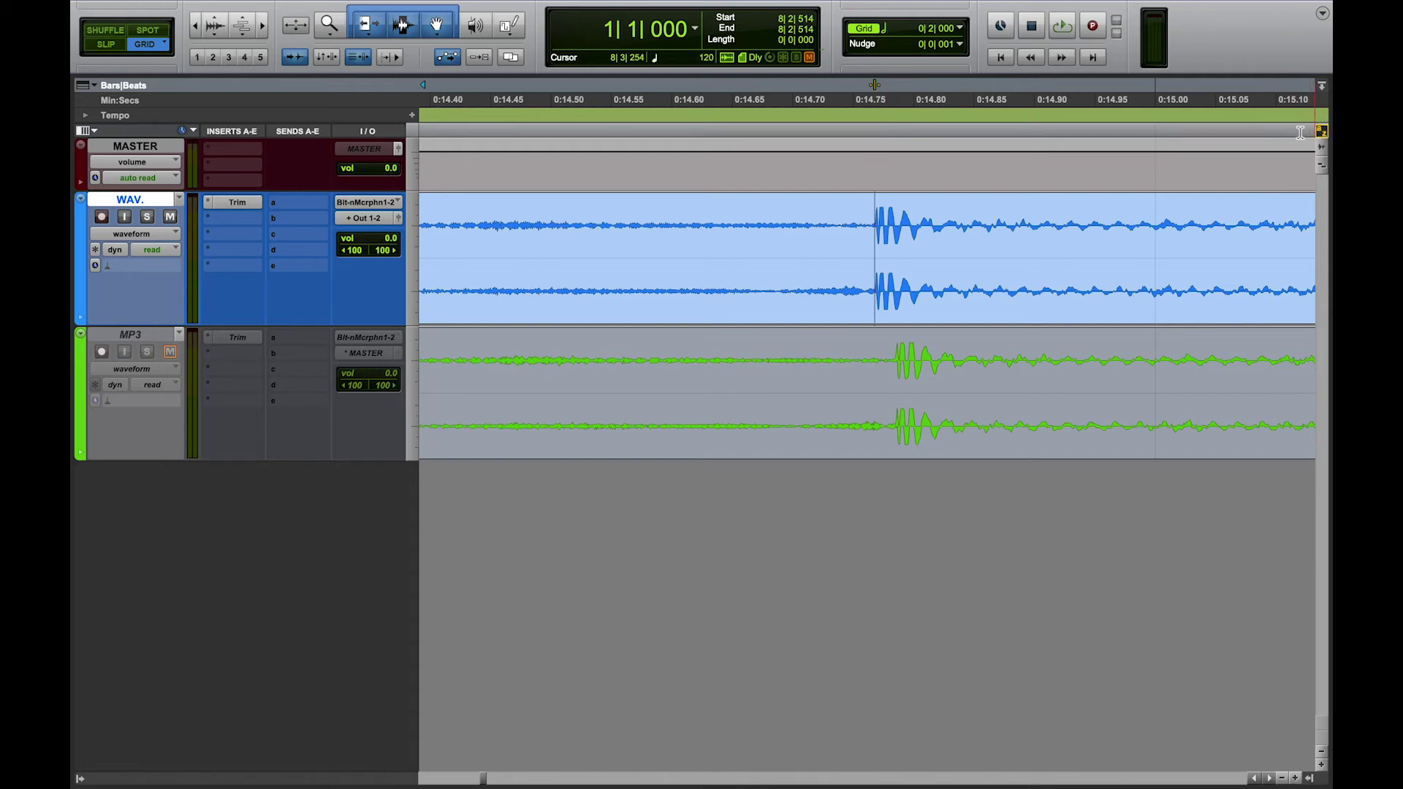
Separate the WAV clip at the edit cursor and select the intro clip before the first drum hit
{"action": "key", "text": "super+e"}
{"action": "double_click", "coordinate": [715, 236]}
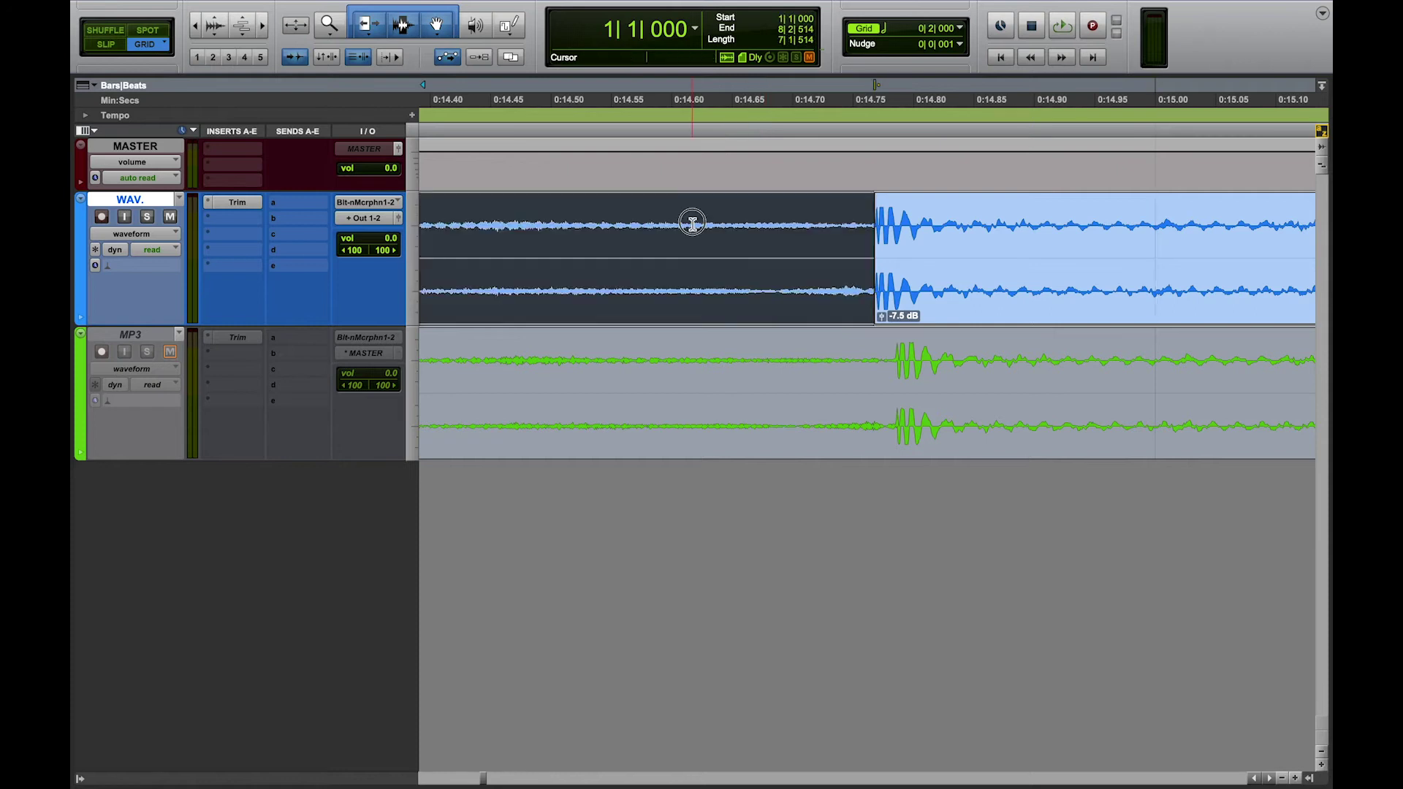
{"action": "key", "text": "super+bracketleft"}
{"action": "key", "text": "super+bracketleft"}
{"action": "key", "text": "super+bracketleft"}
{"action": "key", "text": "super+bracketleft"}
{"action": "key", "text": "super+bracketleft"}
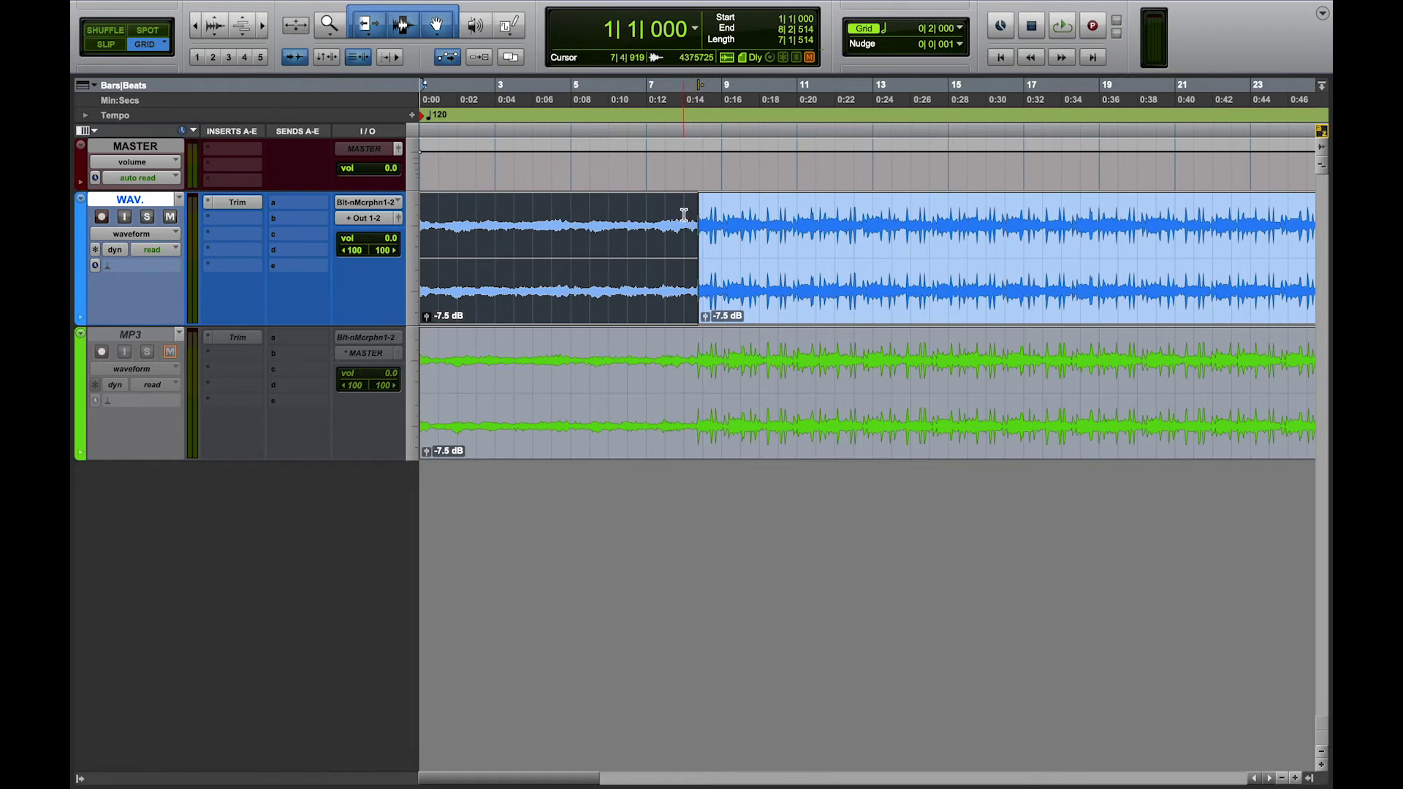
Identify the beat of the selected intro with start location 1|1|000 and end location 5|1|000 in 4/4
{"action": "left_click", "coordinate": [408, 10]}
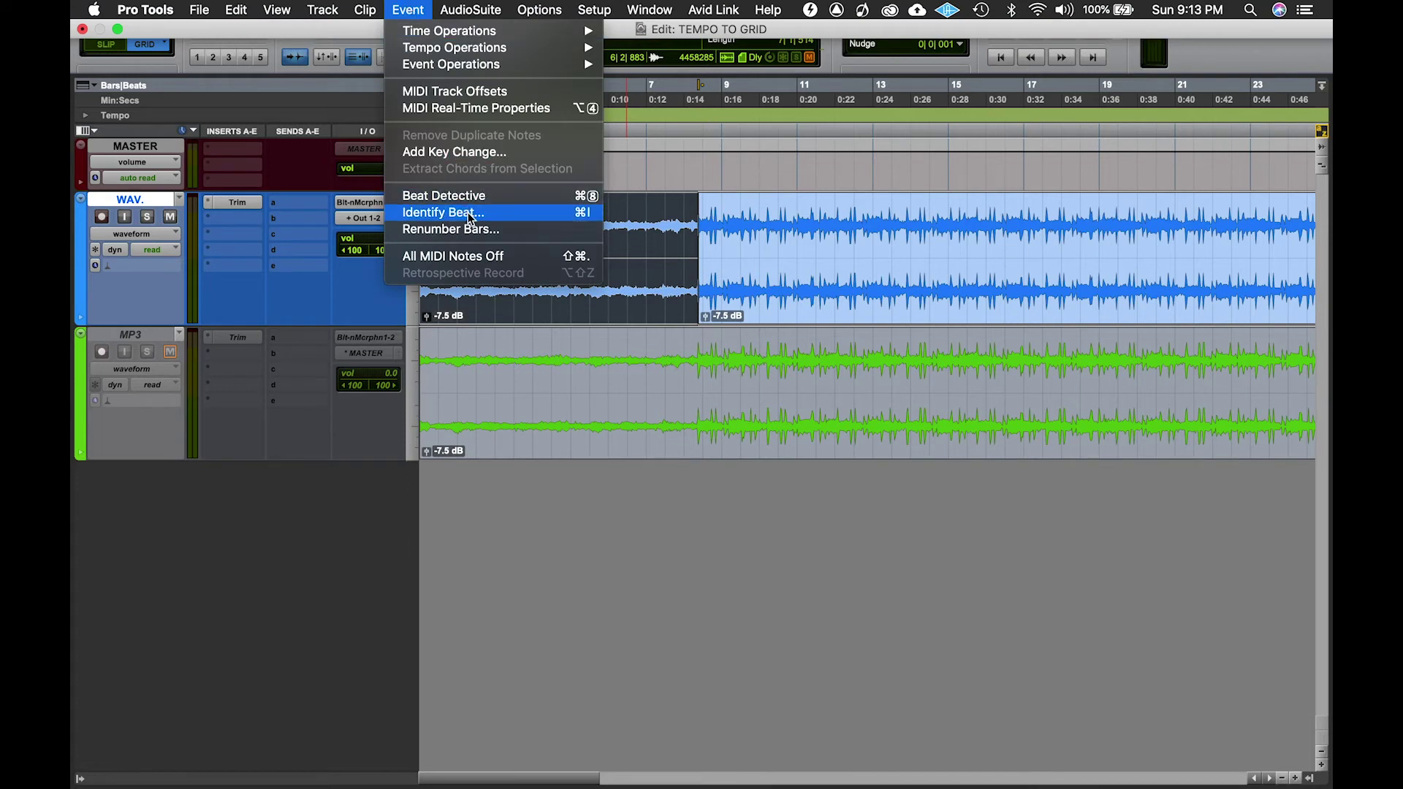
{"action": "left_click", "coordinate": [599, 563]}
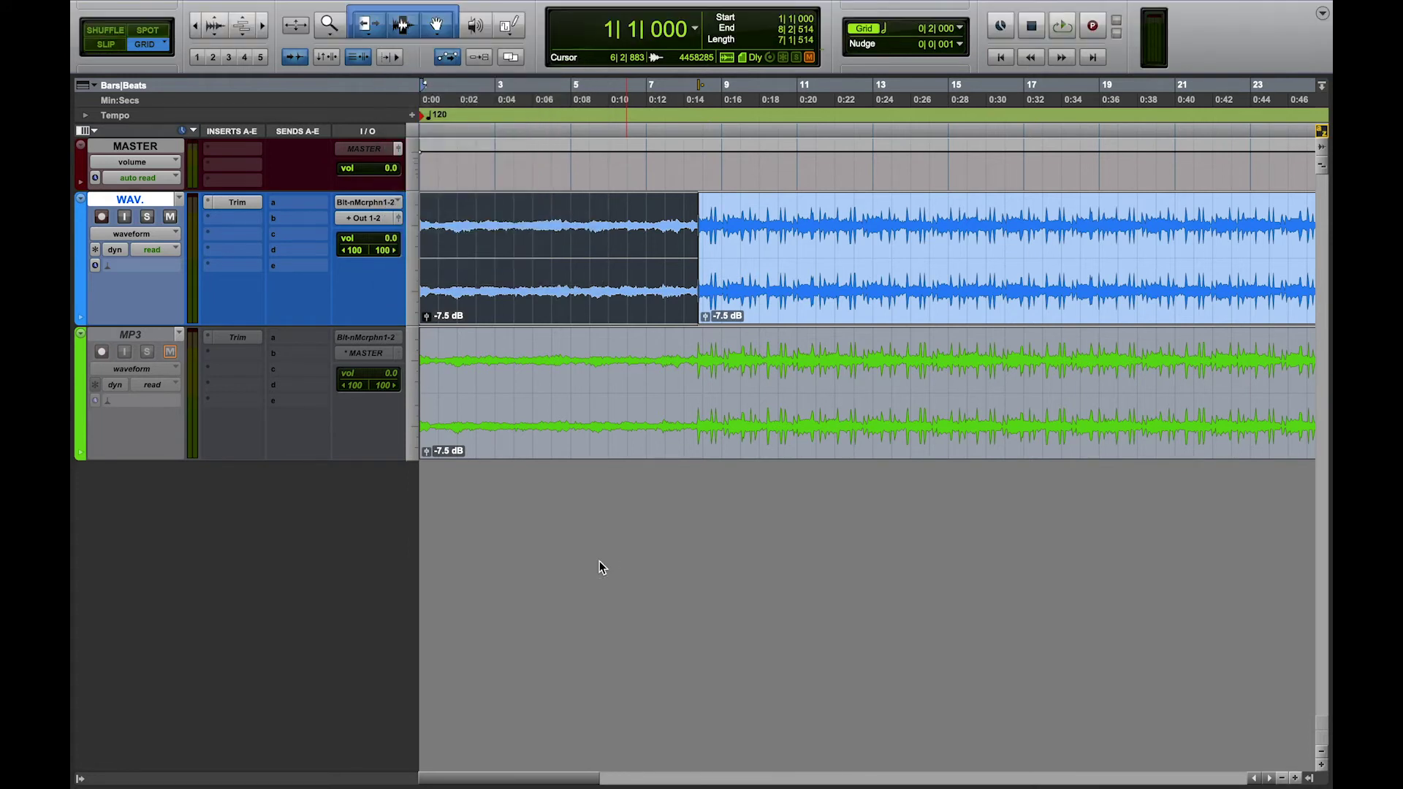
{"action": "key", "text": "super+i"}
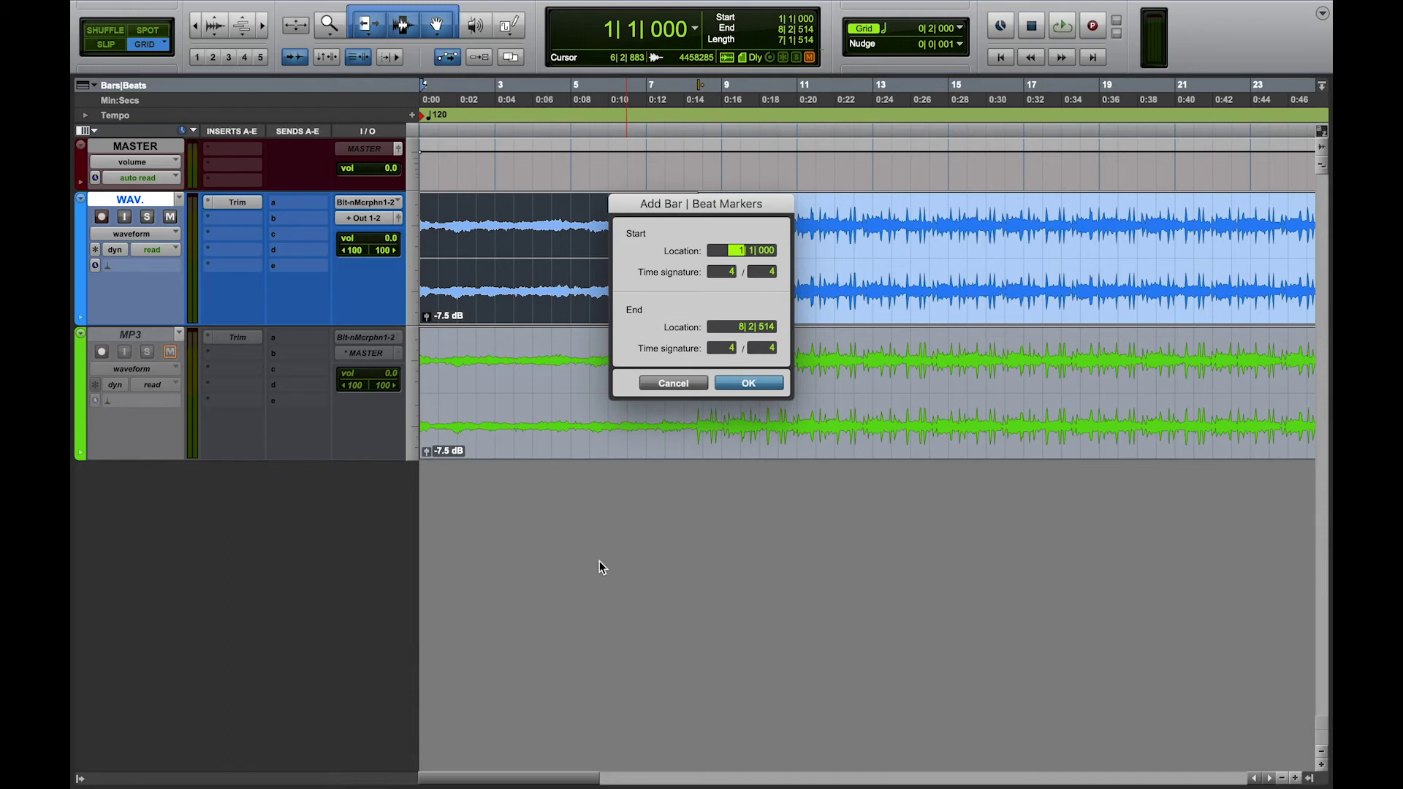
{"action": "left_click", "coordinate": [740, 328]}
{"action": "left_click", "coordinate": [748, 383]}
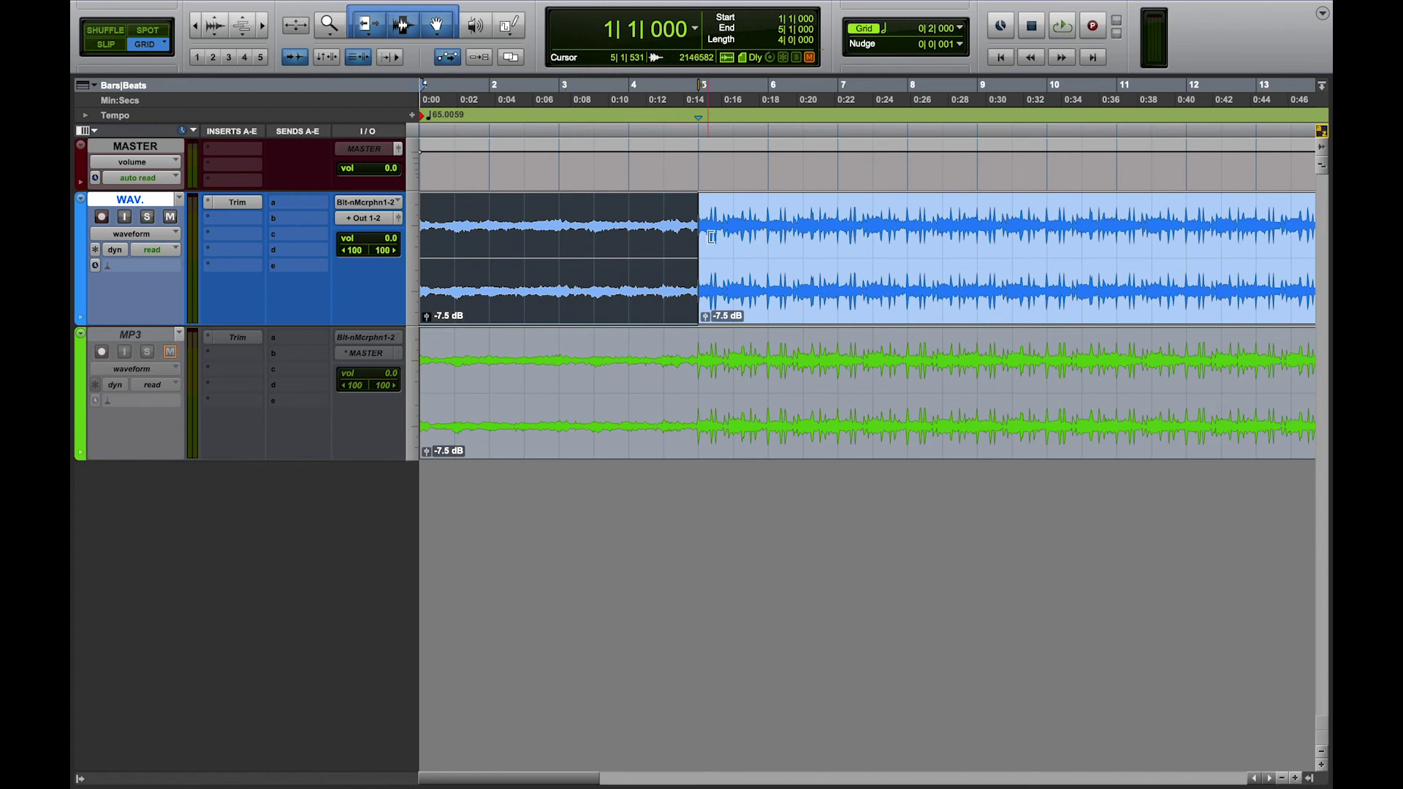
Rejoin the split WAV clip and apply a constant tempo of 65 BPM across the whole clip
{"action": "left_click_drag", "start_coordinate": [710, 236], "coordinate": [379, 226]}
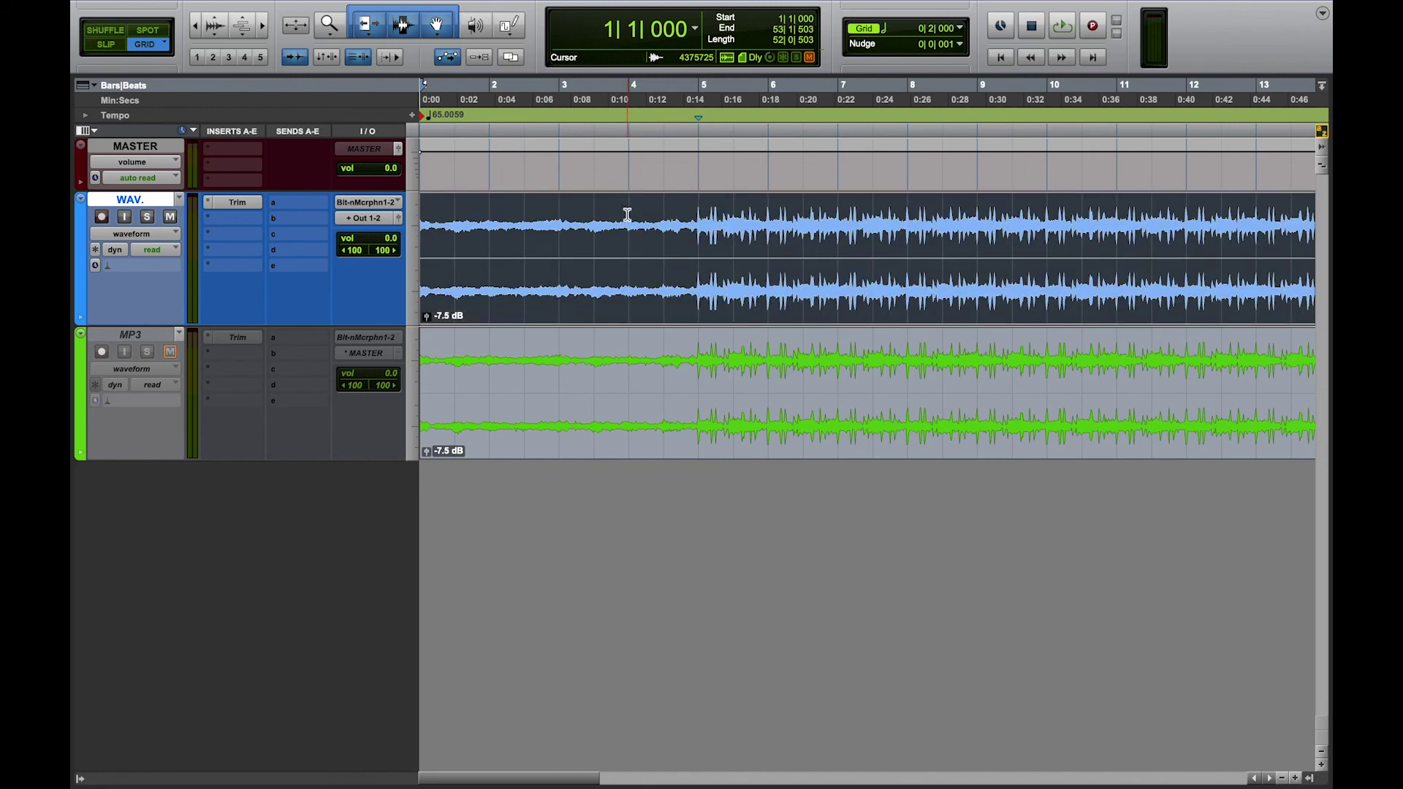
{"action": "left_click", "coordinate": [412, 10]}
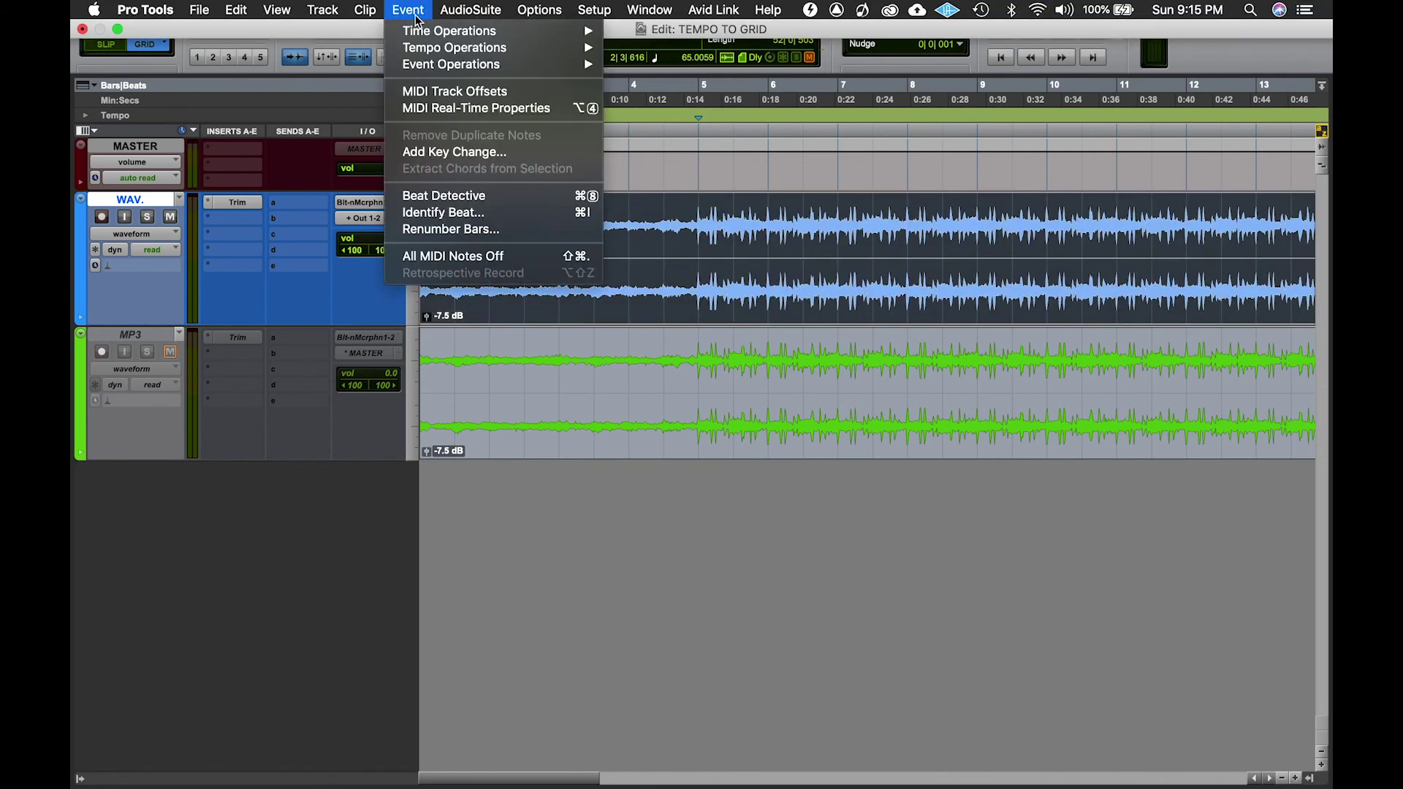
{"action": "mouse_move", "coordinate": [438, 48]}
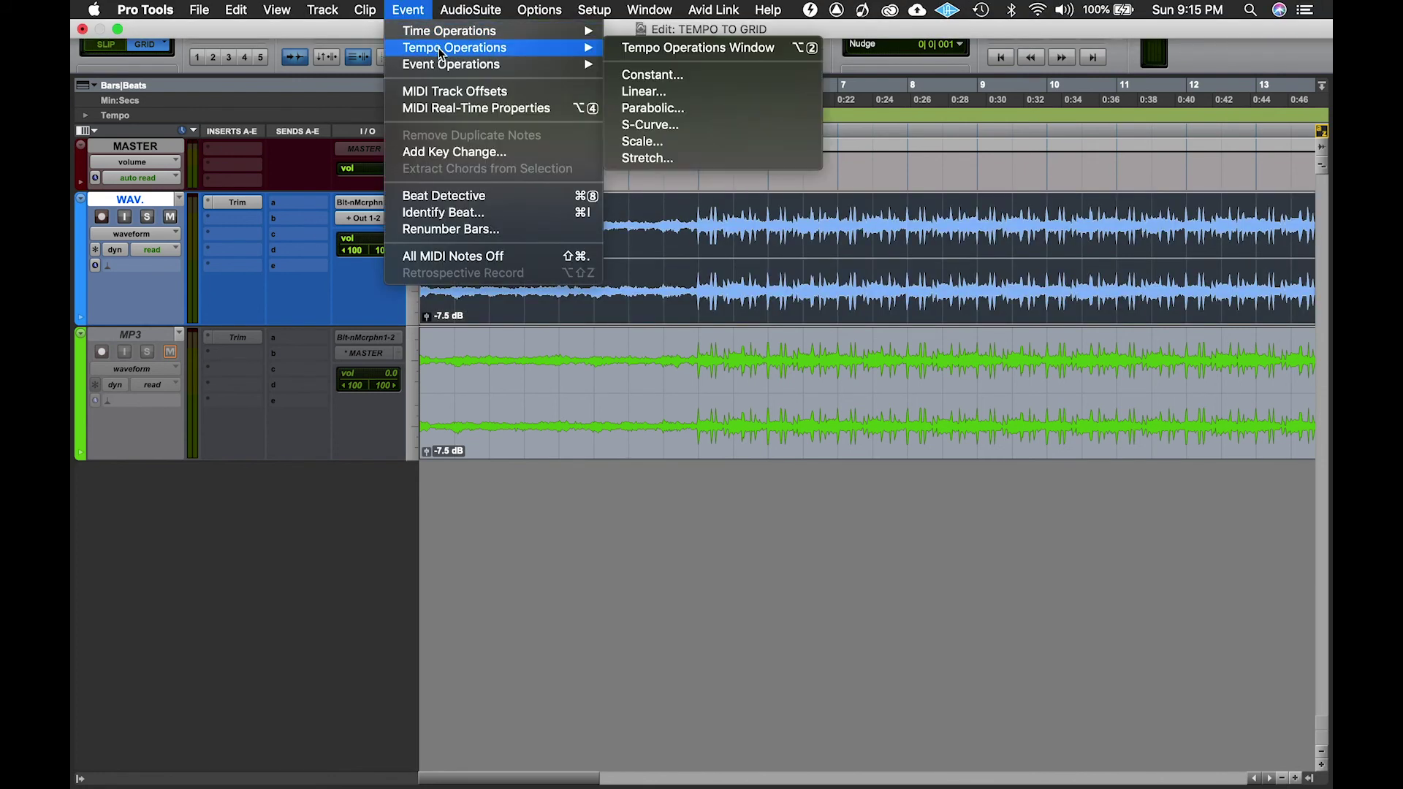
{"action": "left_click", "coordinate": [699, 76]}
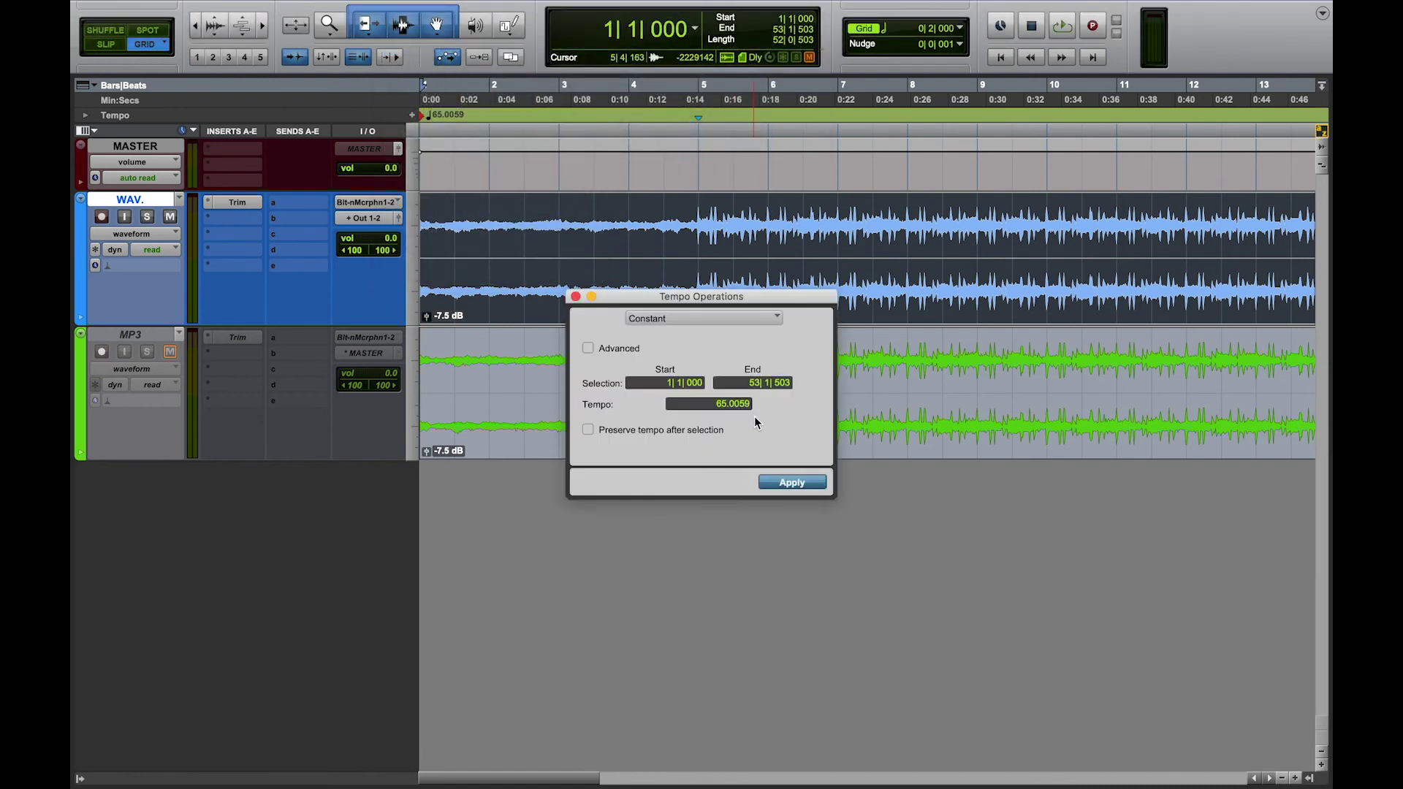
{"action": "left_click", "coordinate": [725, 406]}
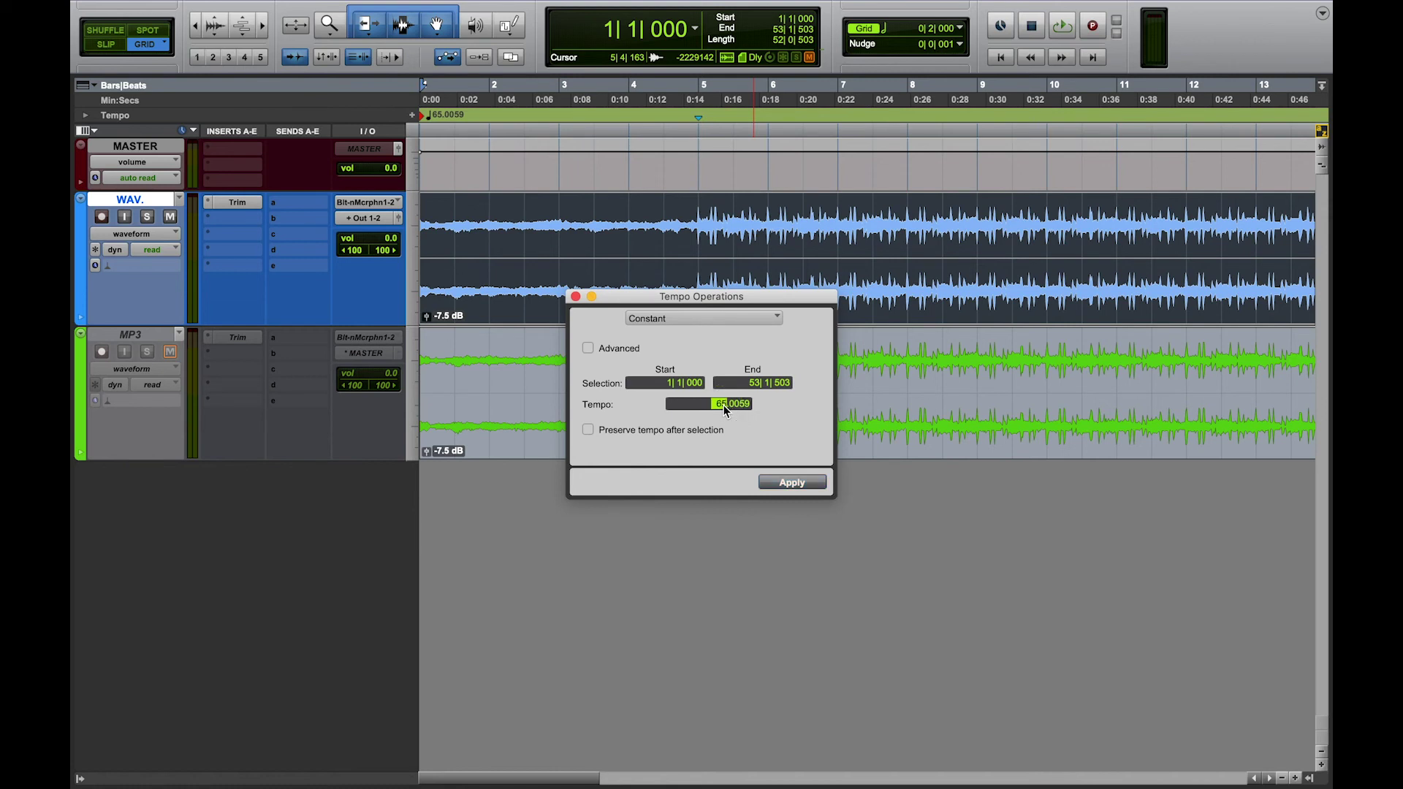
{"action": "type", "text": "65"}
{"action": "left_click", "coordinate": [796, 483]}
{"action": "left_click", "coordinate": [792, 483]}
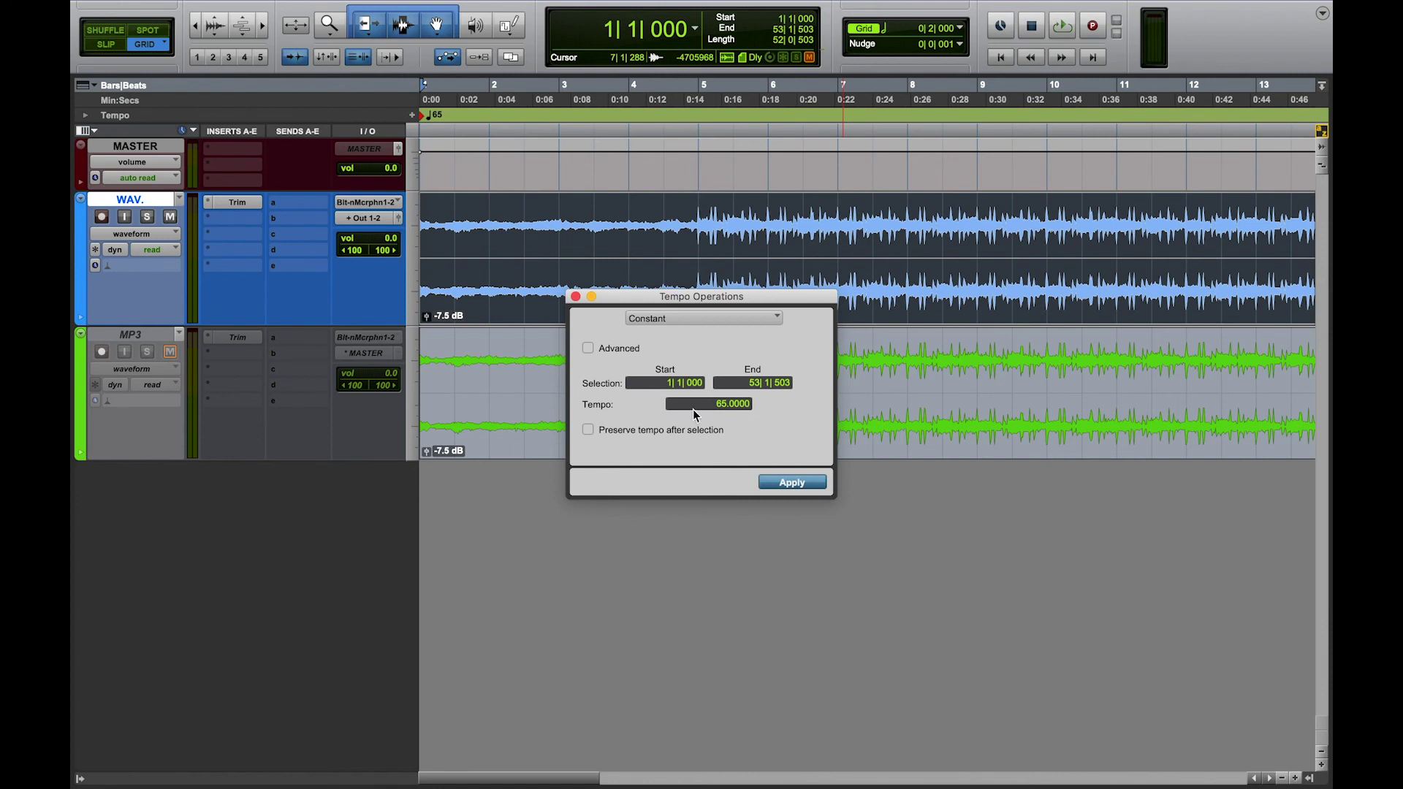
{"action": "left_click", "coordinate": [576, 297]}
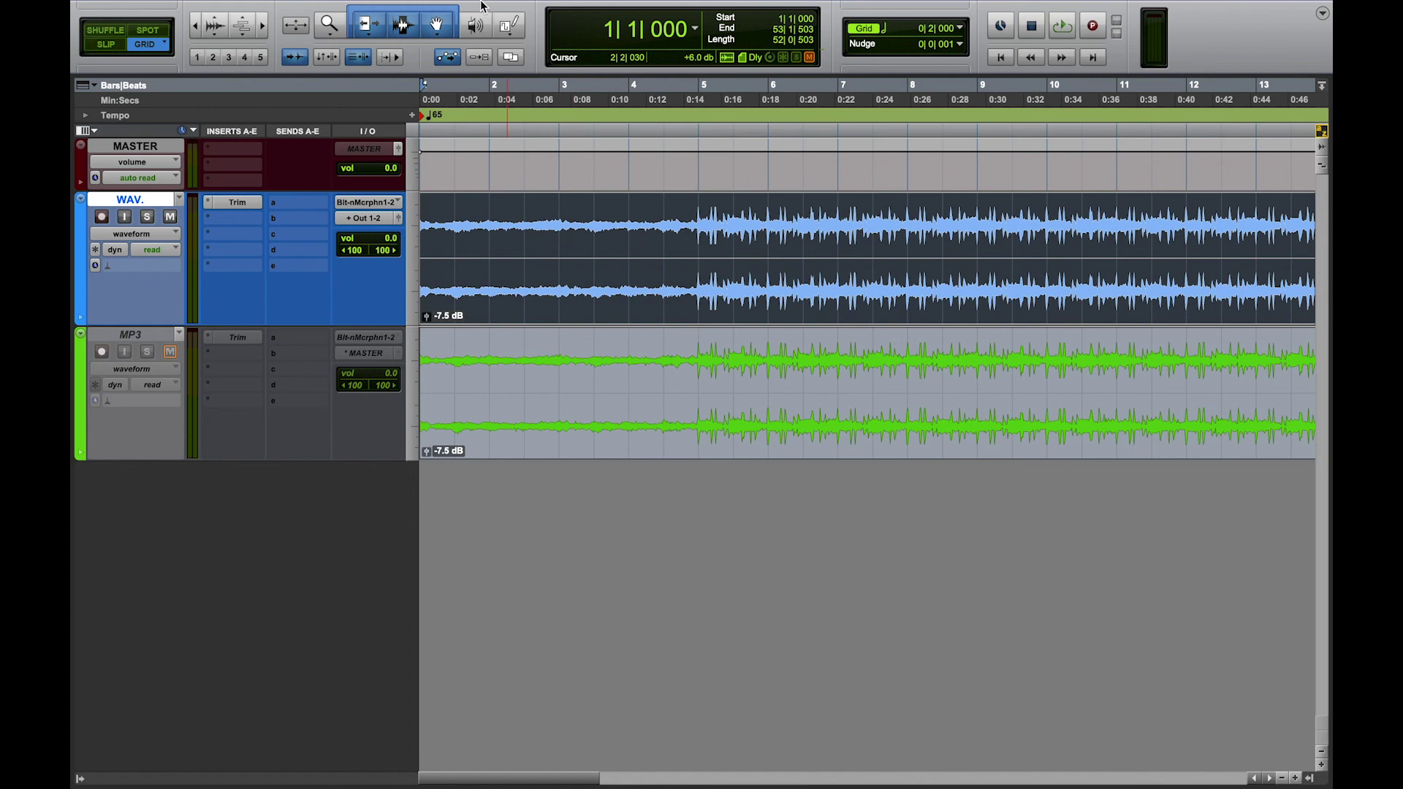
Create a click track and move it below the MP3 track
{"action": "left_click", "coordinate": [325, 9]}
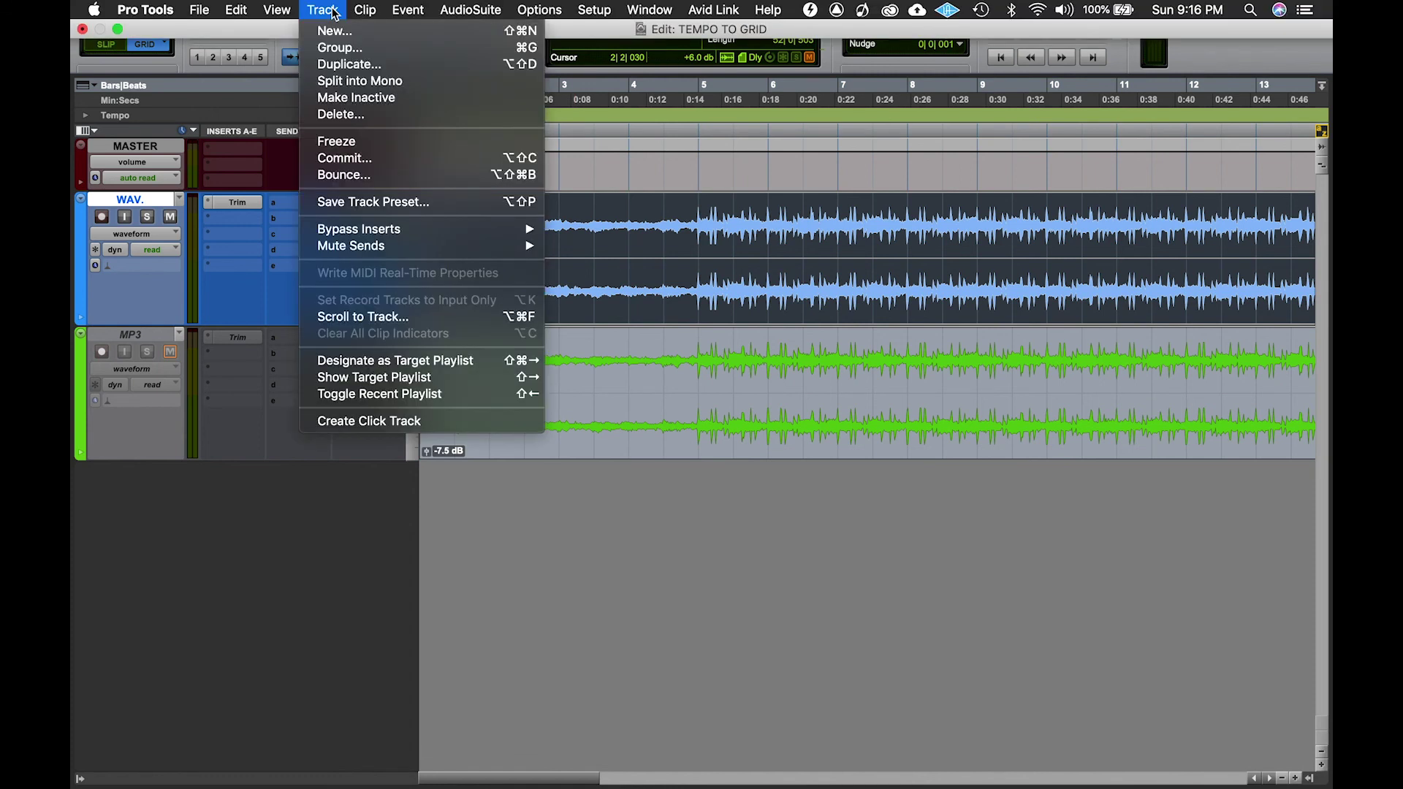
{"action": "left_click", "coordinate": [406, 423]}
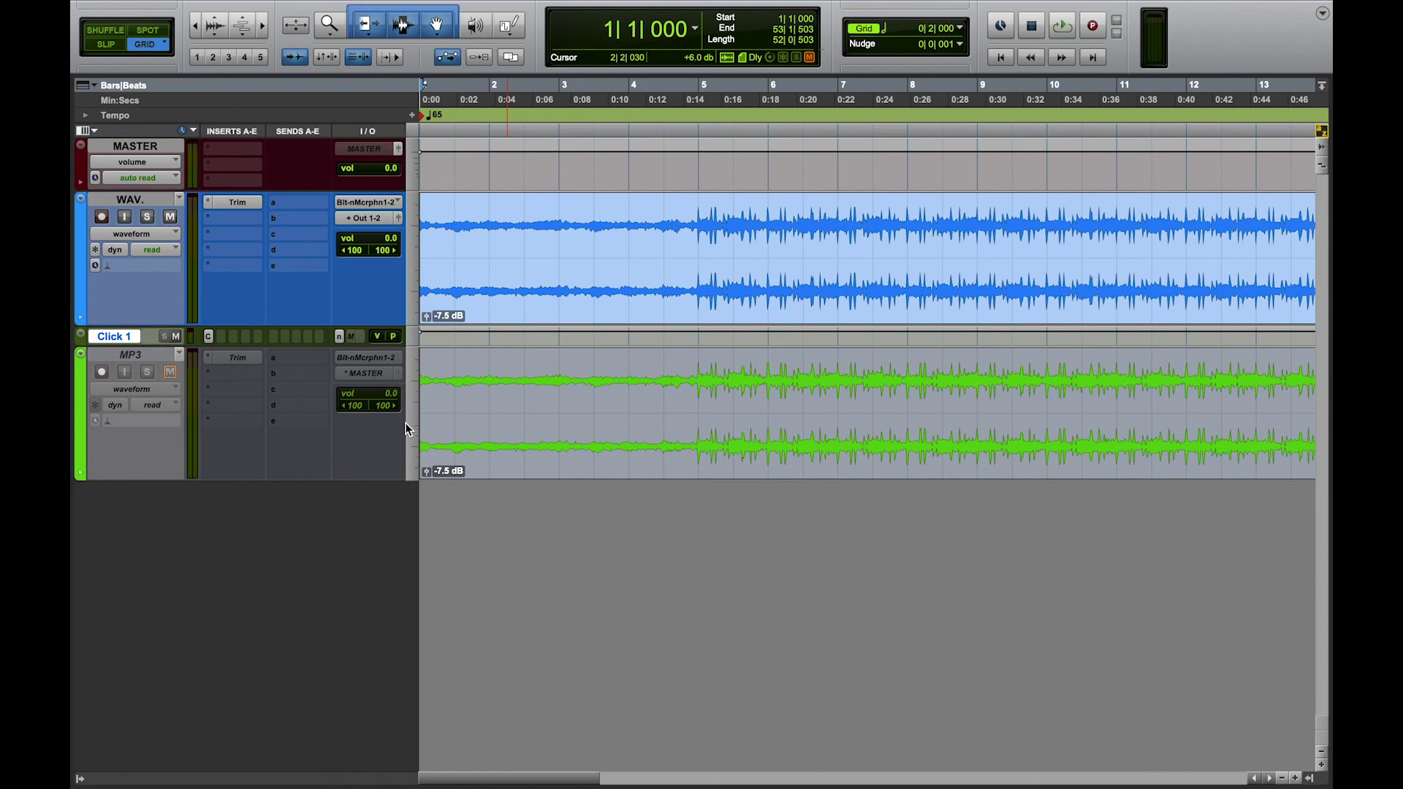
{"action": "left_click_drag", "start_coordinate": [115, 337], "coordinate": [117, 513]}
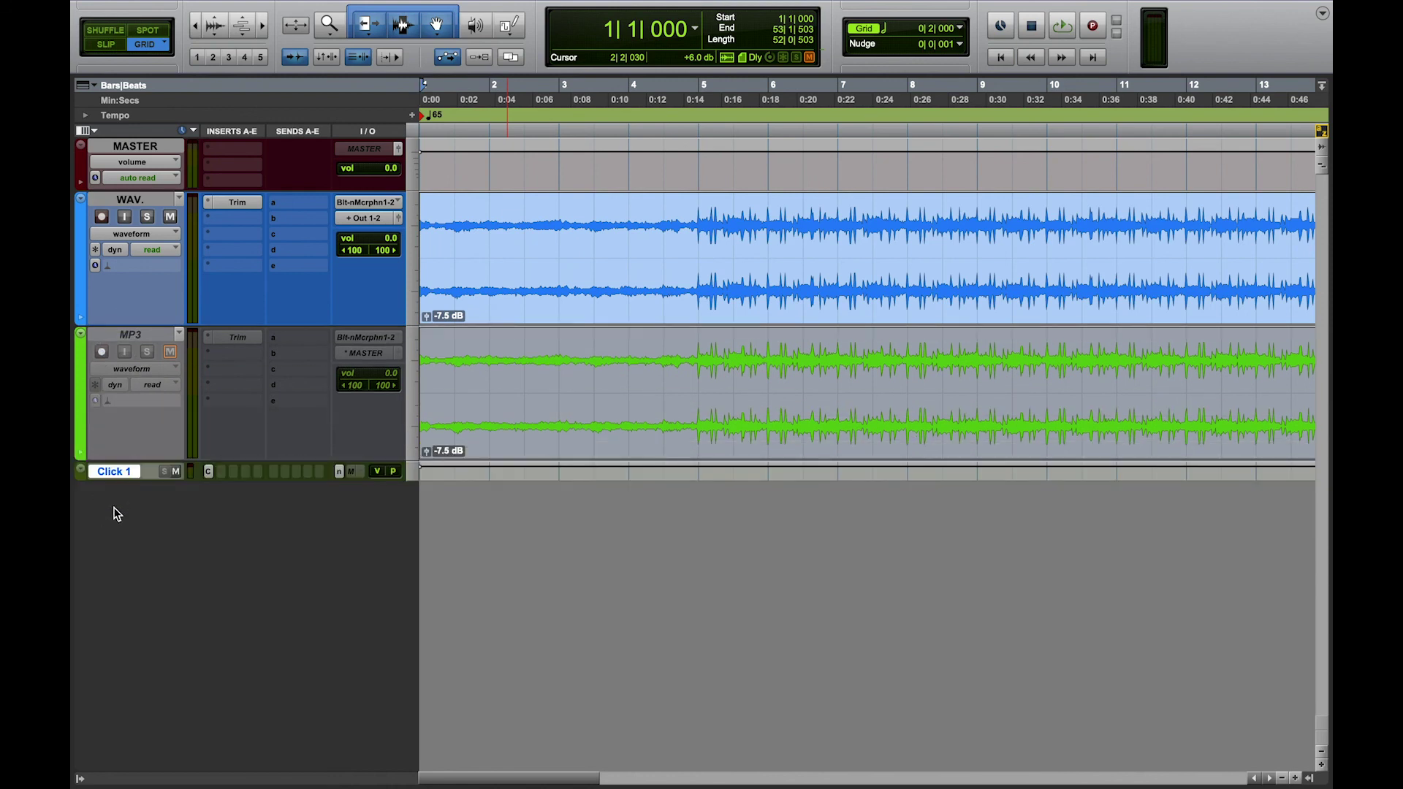